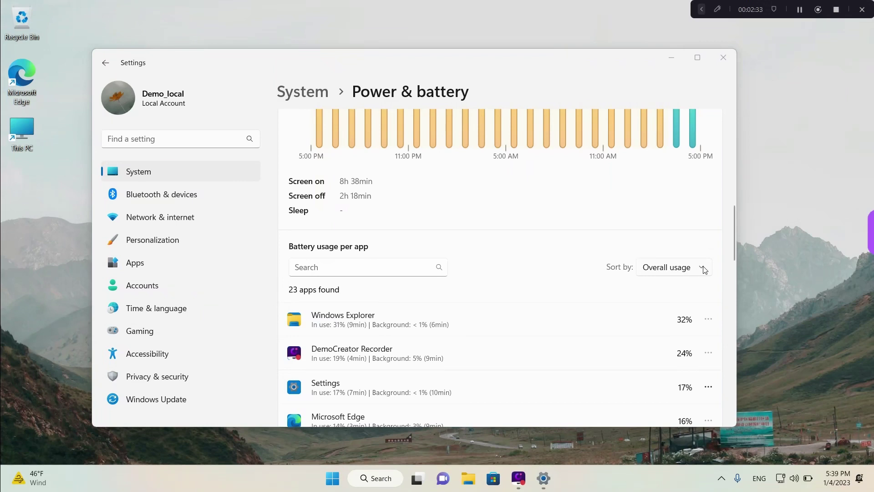
# Step: Sort the battery usage per app list by Background
pyautogui.click(704, 270)
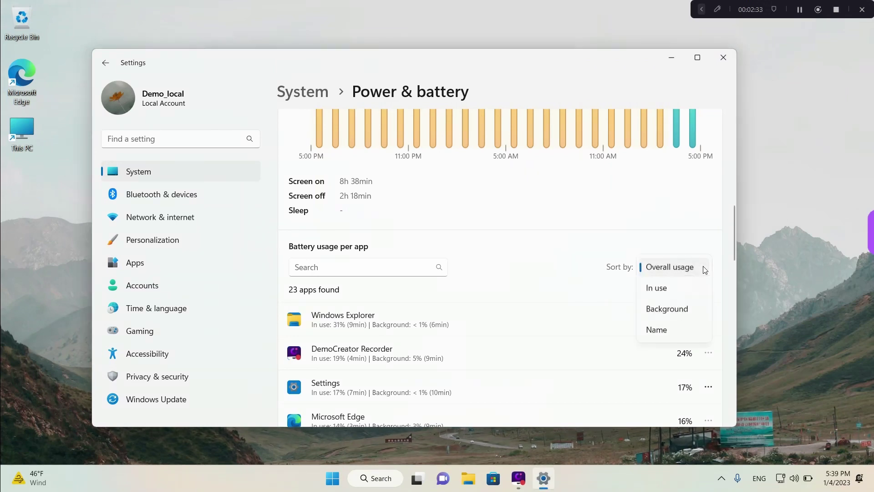
pyautogui.click(672, 312)
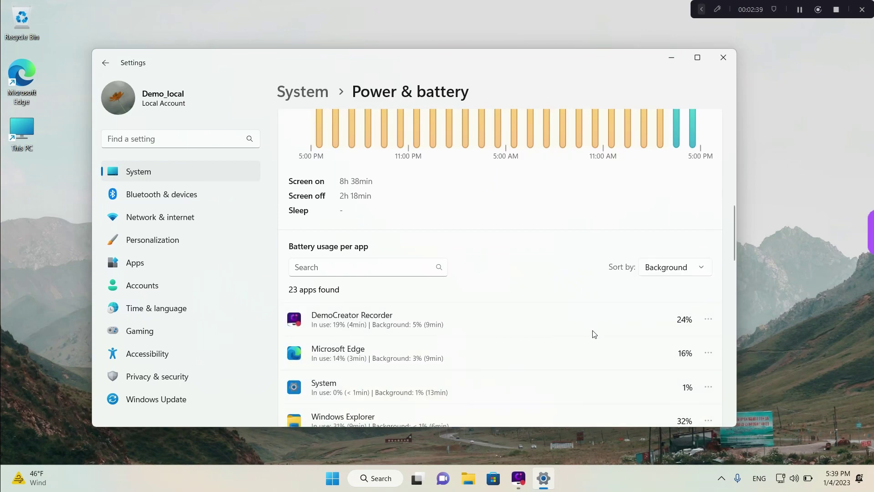
pyautogui.hotkey('ctrl', 'shift', 'd')
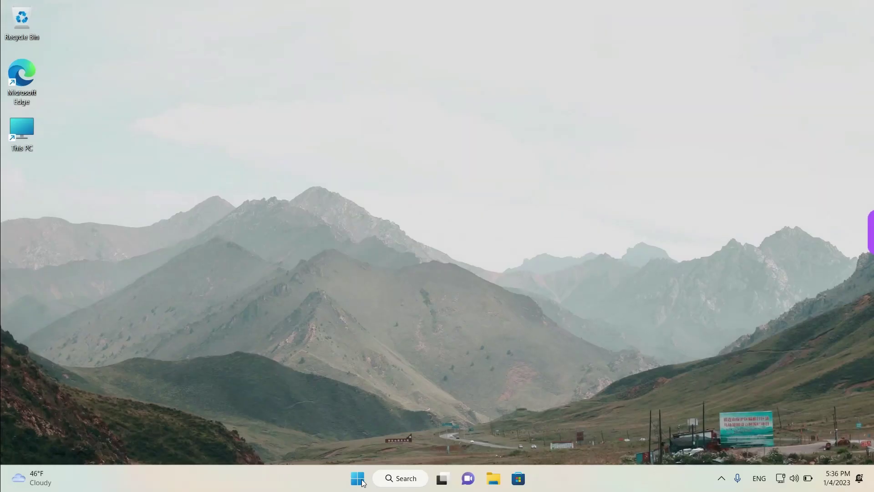
# Step: Open Windows Settings and go to the Camera entry in the installed apps list
pyautogui.rightClick(362, 482)
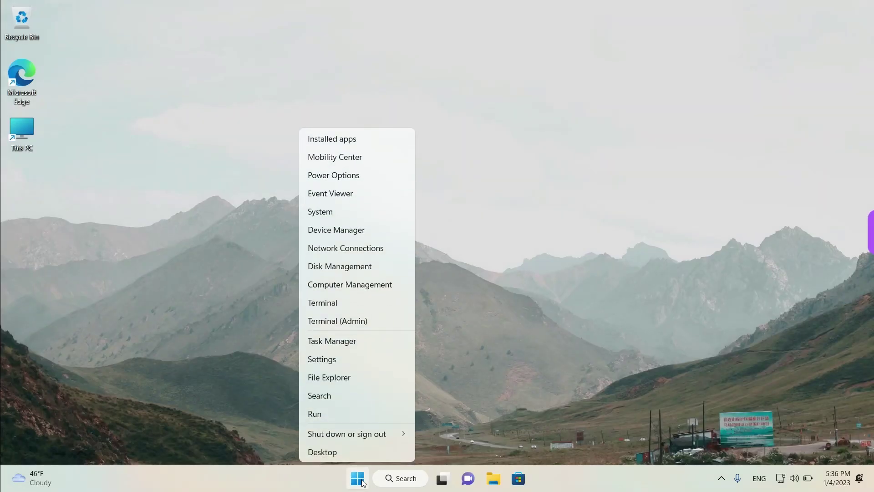
pyautogui.click(348, 364)
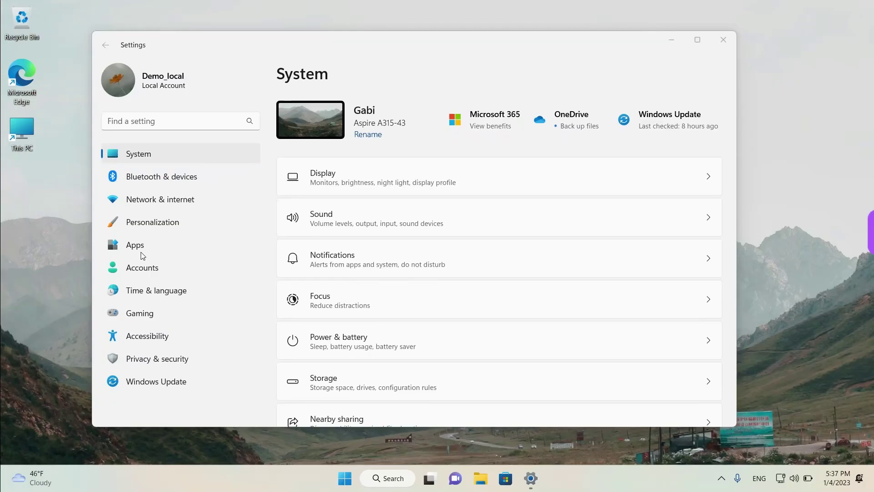
pyautogui.click(141, 254)
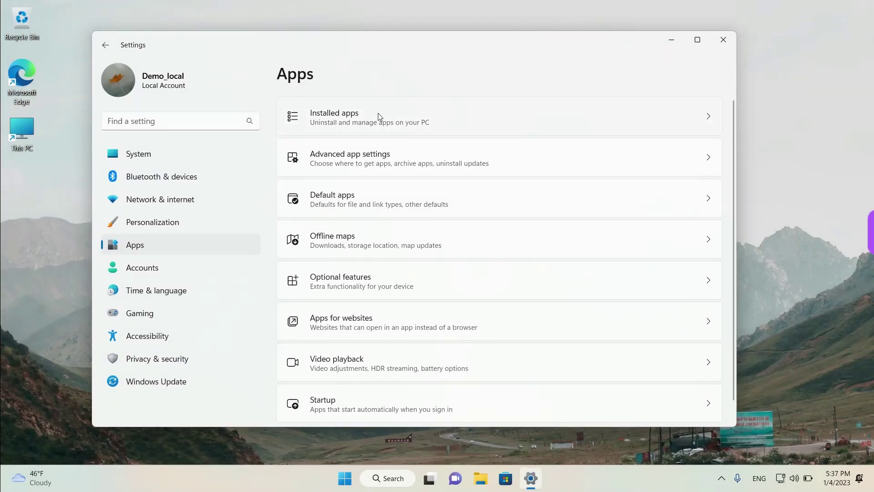
pyautogui.click(378, 114)
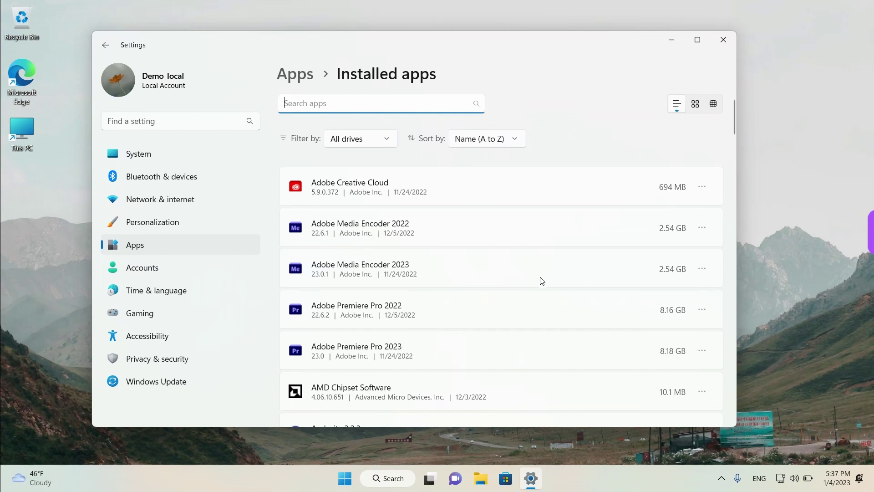
pyautogui.scroll(-7, 541, 280)
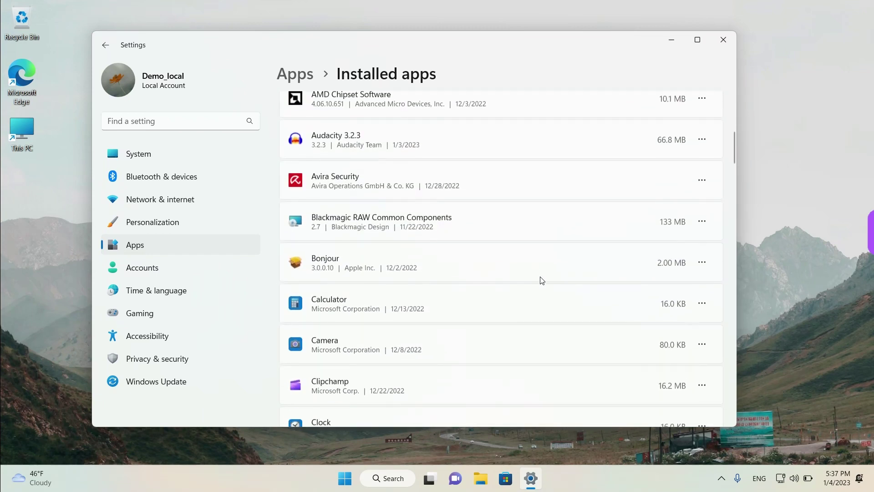
pyautogui.scroll(-1, 541, 280)
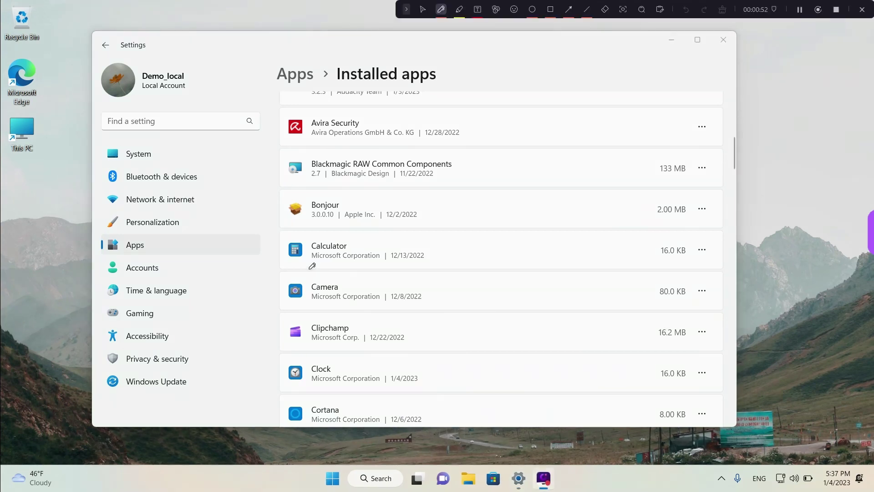
pyautogui.moveTo(307, 269); pyautogui.dragTo(352, 263)
pyautogui.moveTo(312, 306); pyautogui.dragTo(342, 308)
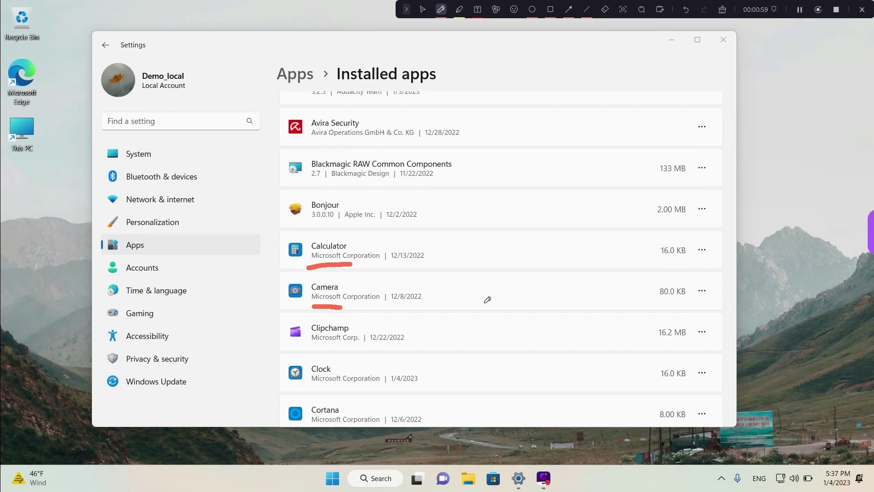
pyautogui.press('Escape')
pyautogui.hotkey('ctrl', 'shift', 'd')
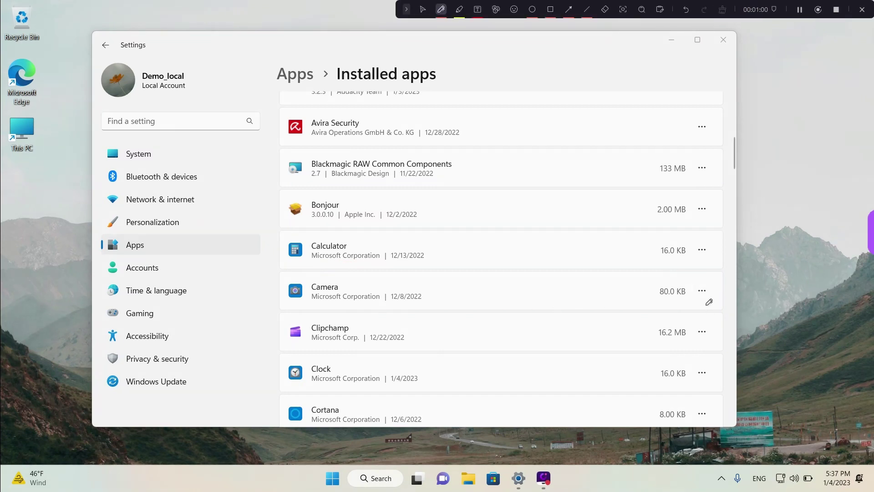
pyautogui.moveTo(717, 300)
pyautogui.mouseDown()
pyautogui.moveTo(720, 289)
pyautogui.moveTo(693, 278)
pyautogui.moveTo(719, 312)
pyautogui.mouseUp()
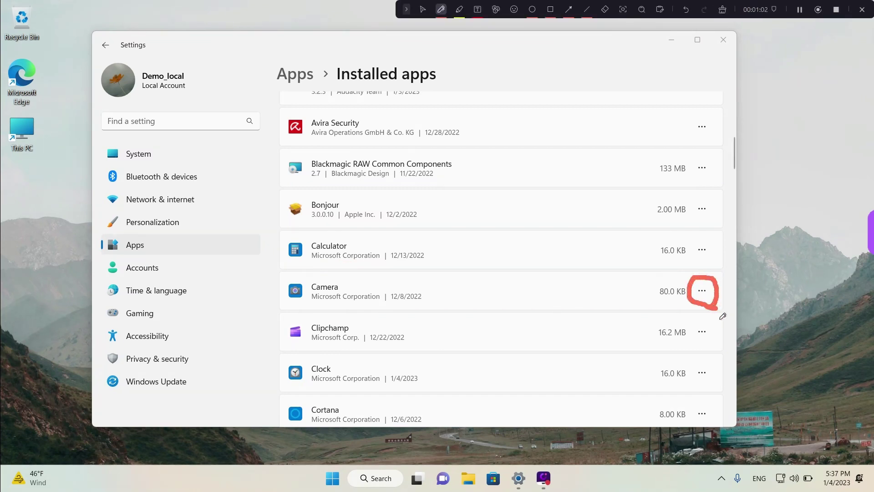
pyautogui.press('Escape')
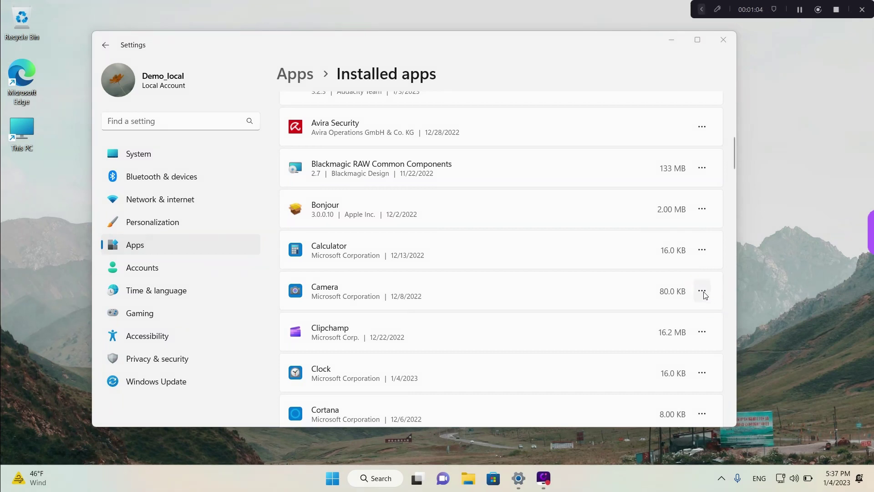
# Step: Open the Camera app's advanced options and go to its background apps permissions
pyautogui.click(702, 290)
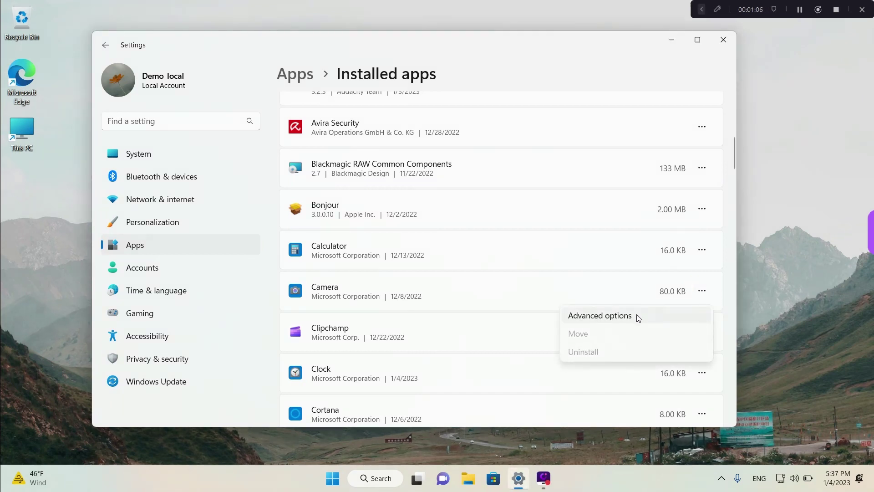
pyautogui.click(599, 316)
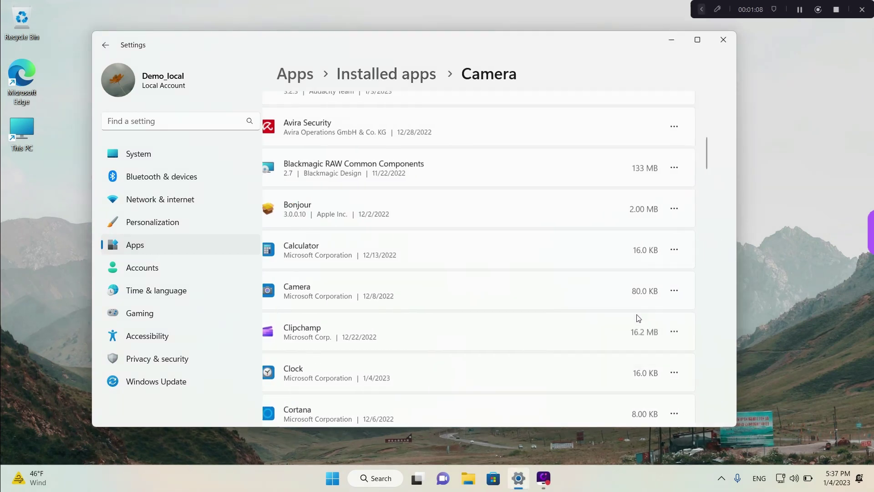
pyautogui.scroll(-5, 637, 318)
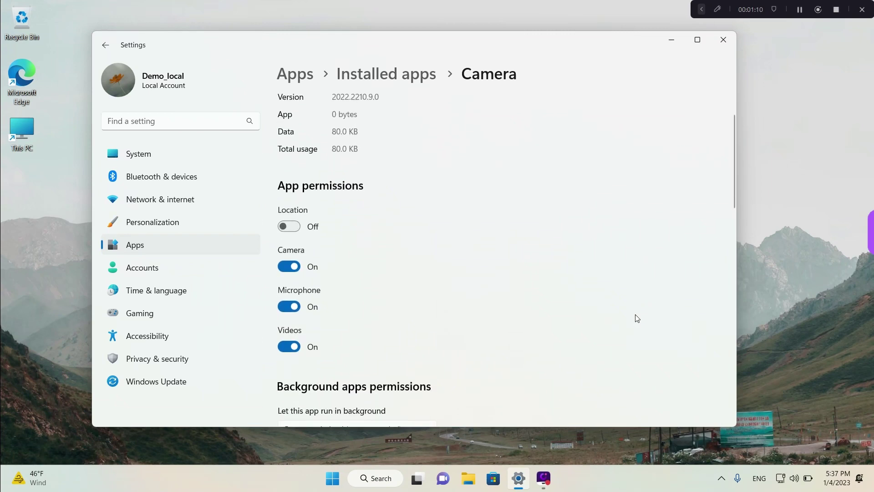
pyautogui.hotkey('ctrl', 'F5')
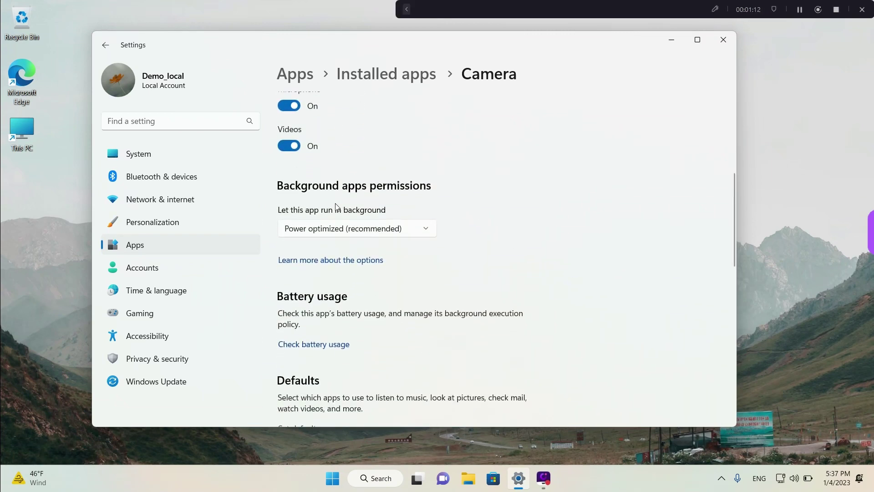
pyautogui.moveTo(290, 201); pyautogui.dragTo(421, 196)
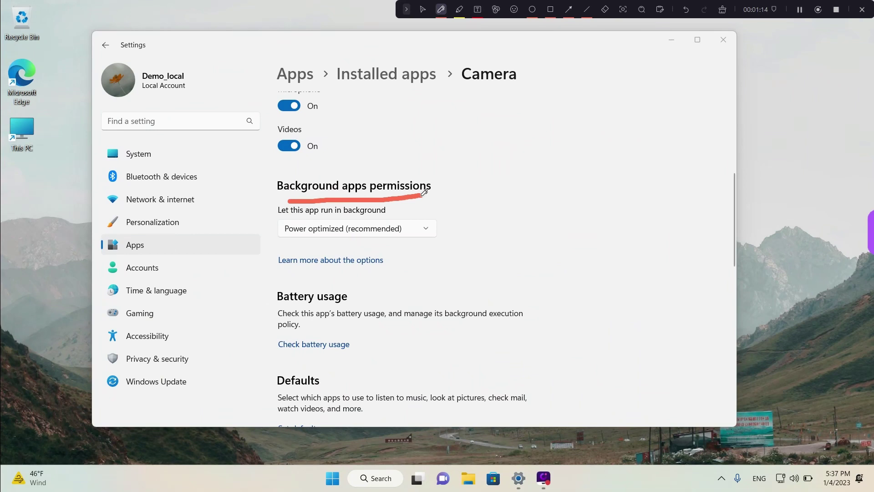
pyautogui.moveTo(306, 246); pyautogui.dragTo(371, 242)
pyautogui.hotkey('ctrl', 'F5')
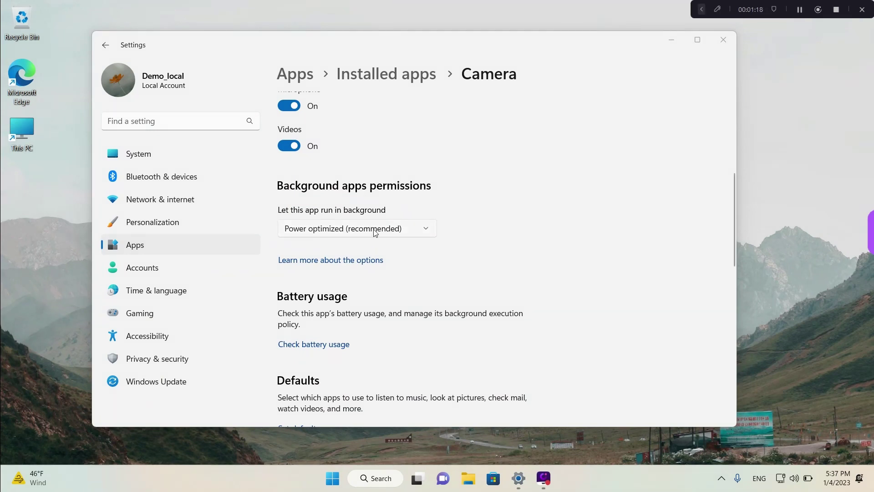
# Step: Set the Camera app's permission to run in the background to Never and close Settings
pyautogui.click(375, 232)
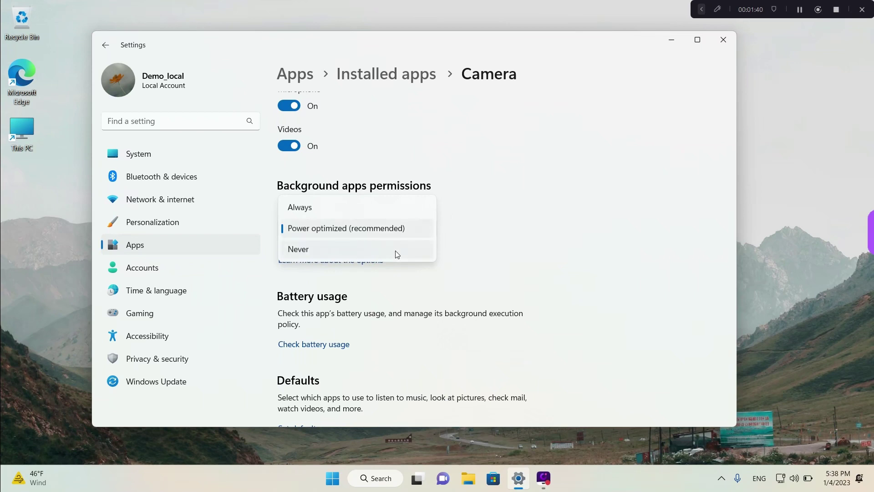
pyautogui.click(332, 253)
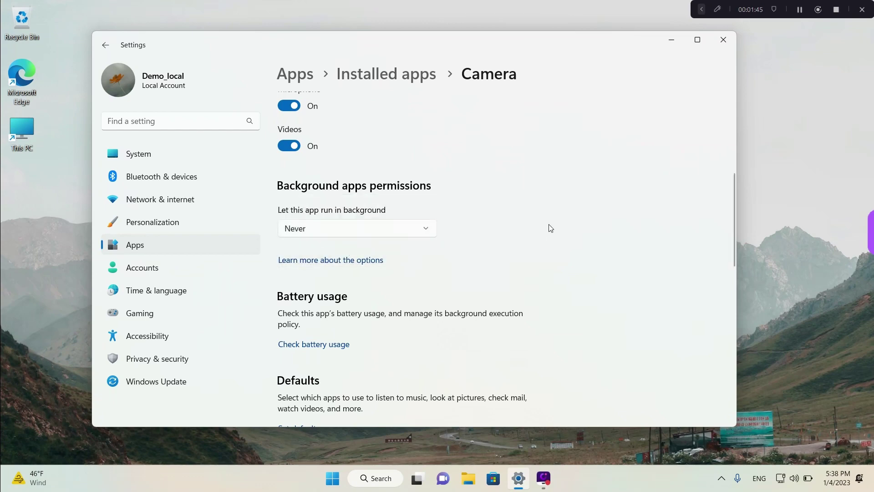
pyautogui.moveTo(631, 30); pyautogui.dragTo(630, 48)
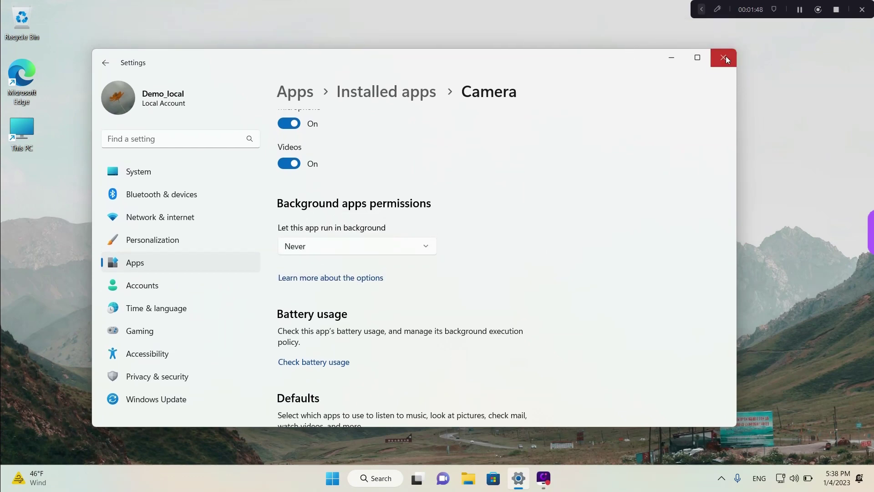
pyautogui.click(725, 56)
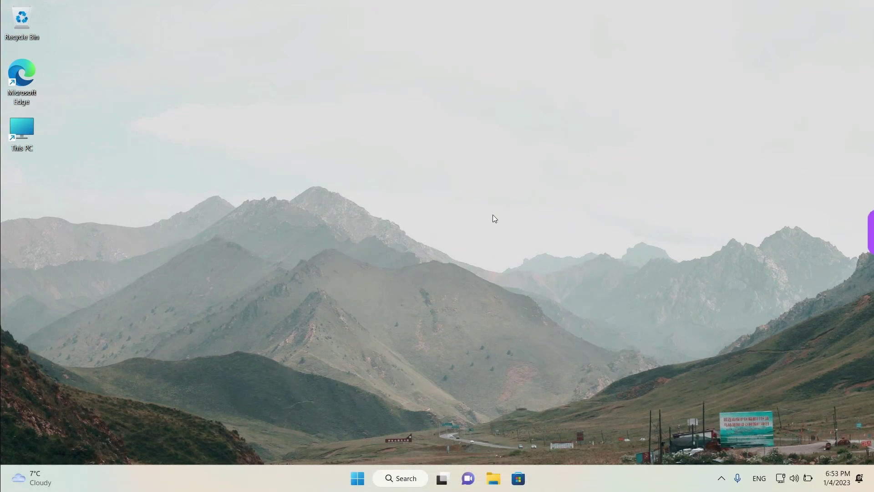
# Step: Reopen Windows Settings and go to the Power & battery page of the System settings
pyautogui.click(360, 481)
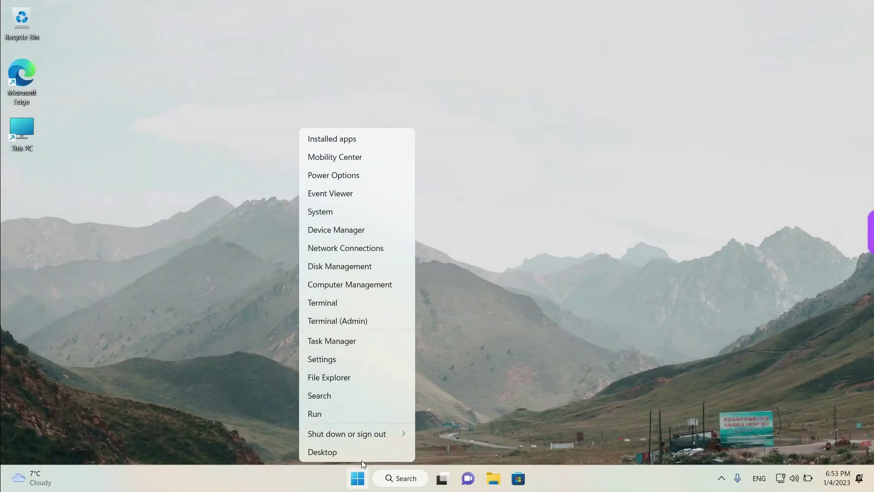
pyautogui.click(344, 361)
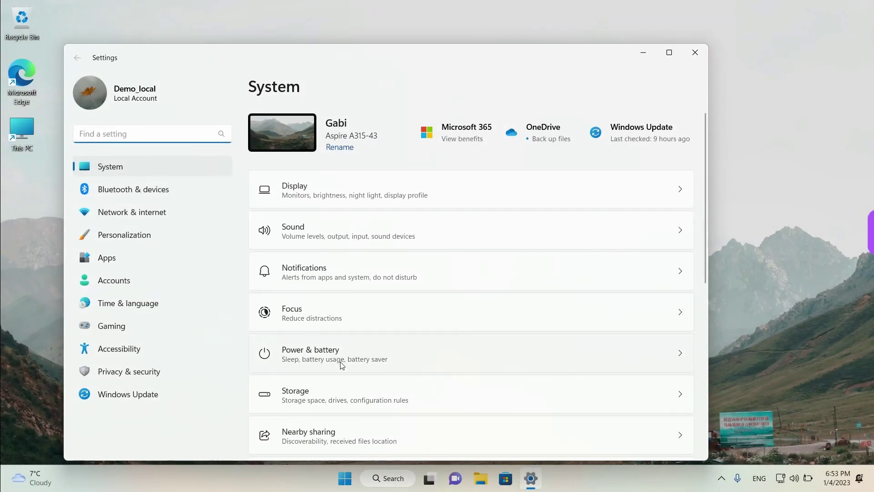
pyautogui.moveTo(279, 367); pyautogui.dragTo(362, 366)
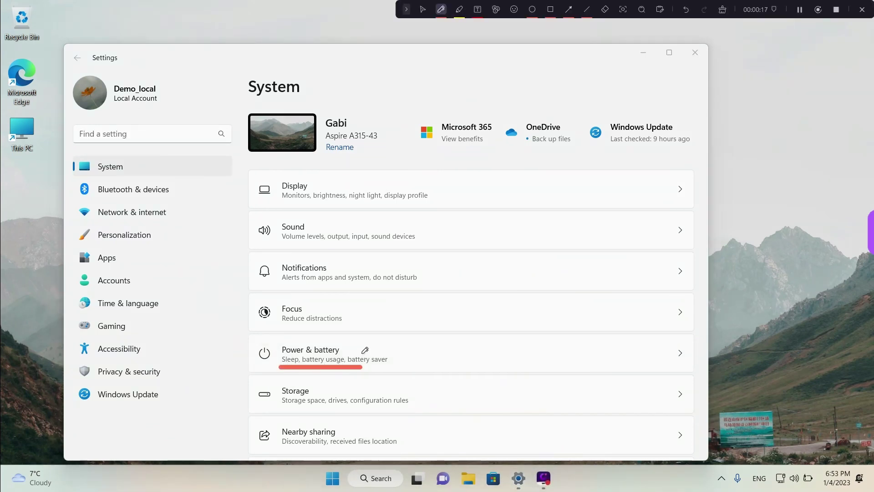
pyautogui.press('Escape')
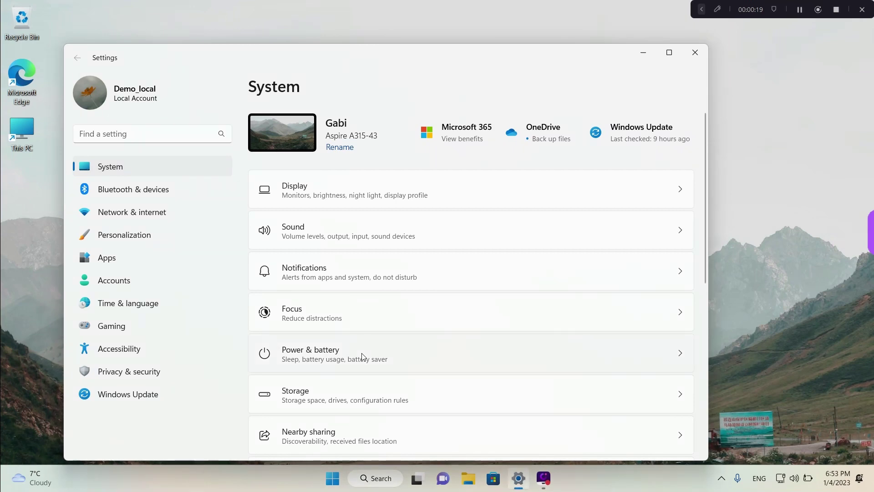
pyautogui.click(361, 356)
# Step: Expand the Battery usage section and go to the battery usage per app list
pyautogui.scroll(-3, 363, 356)
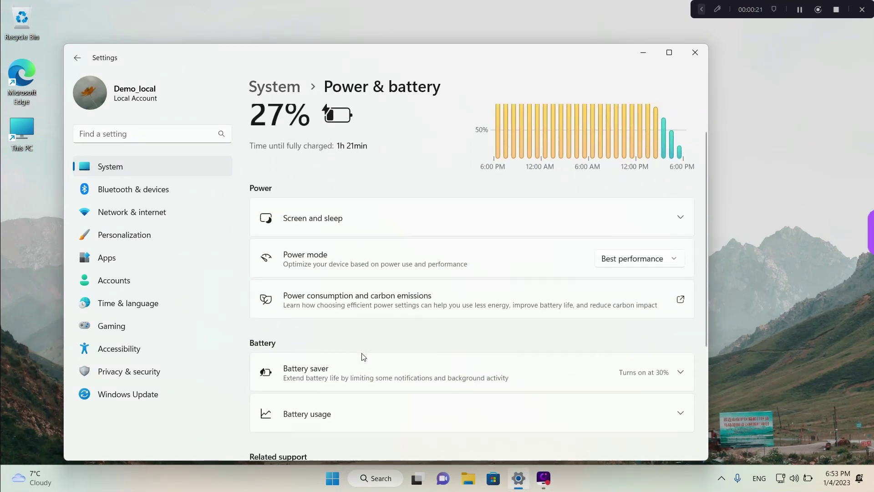
pyautogui.hotkey('ctrl', 'alt', 's')
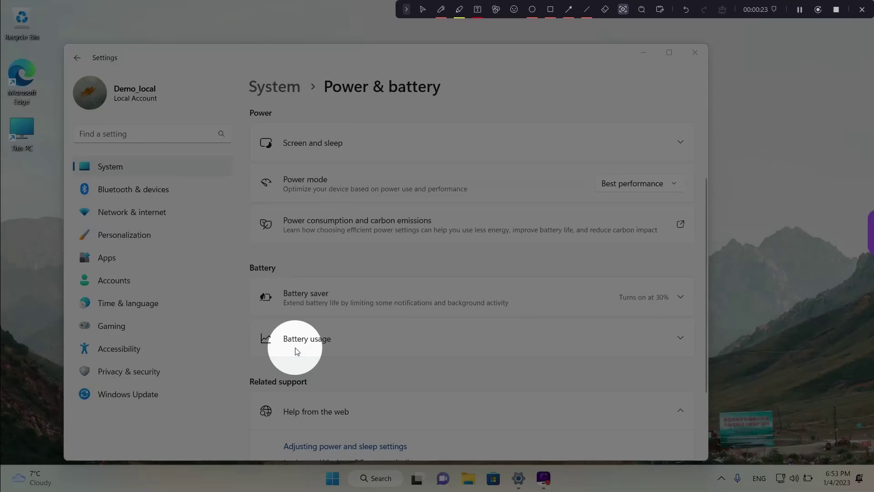
pyautogui.press('Escape')
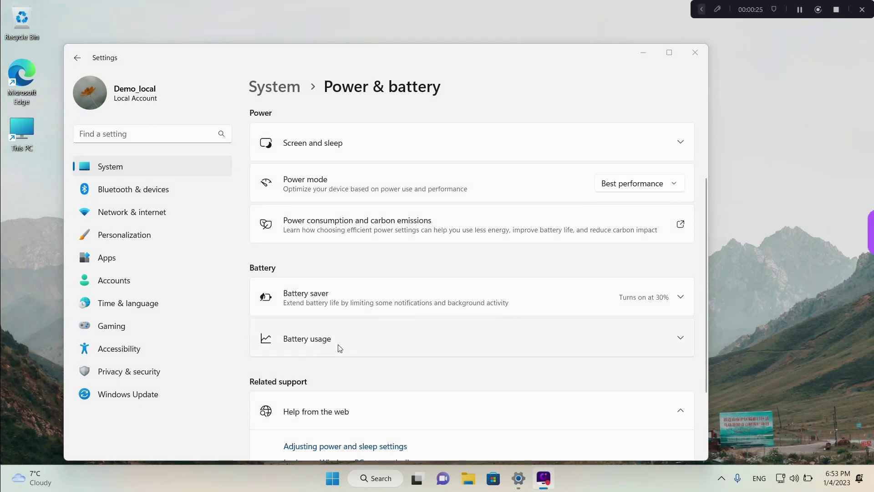
pyautogui.click(339, 348)
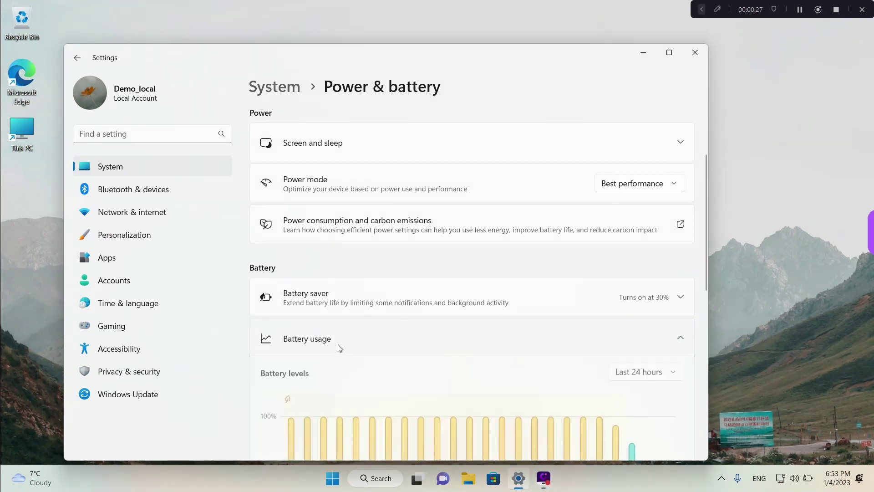
pyautogui.scroll(-1, 339, 348)
pyautogui.scroll(-6, 339, 348)
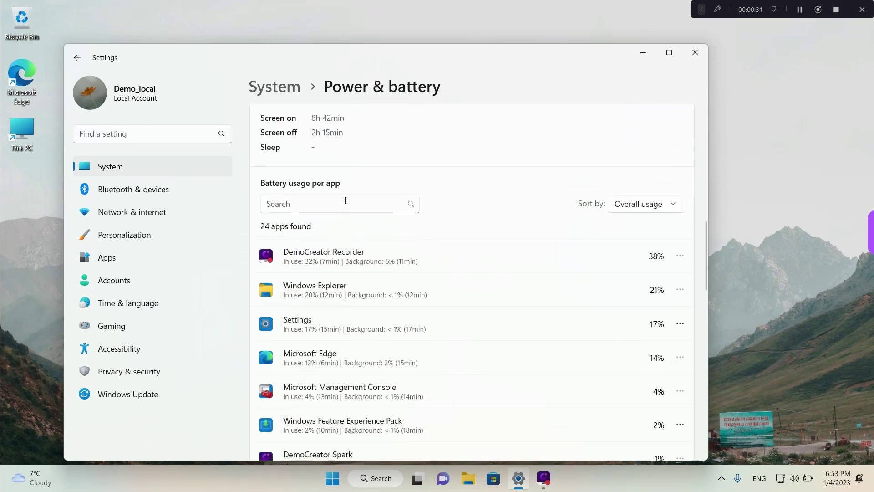
pyautogui.hotkey('ctrl', 'alt', 's')
pyautogui.moveTo(258, 192); pyautogui.dragTo(339, 192)
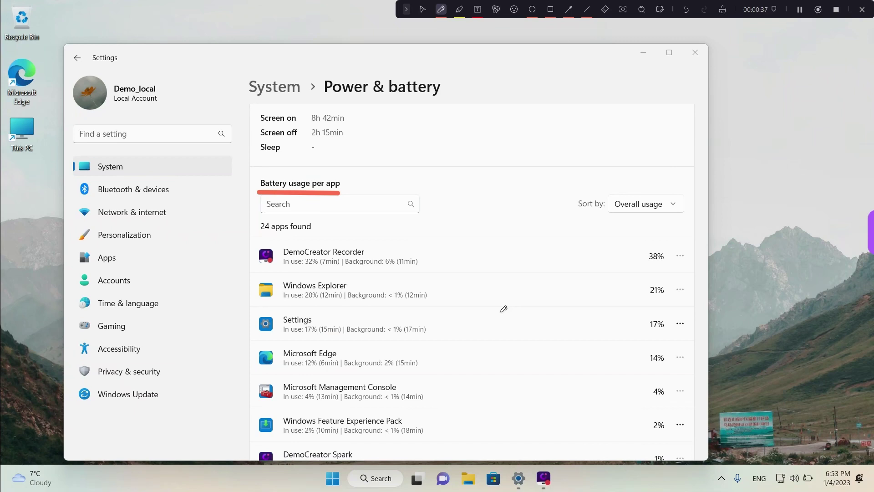
pyautogui.press('Escape')
pyautogui.hotkey('ctrl', 'alt', 'l')
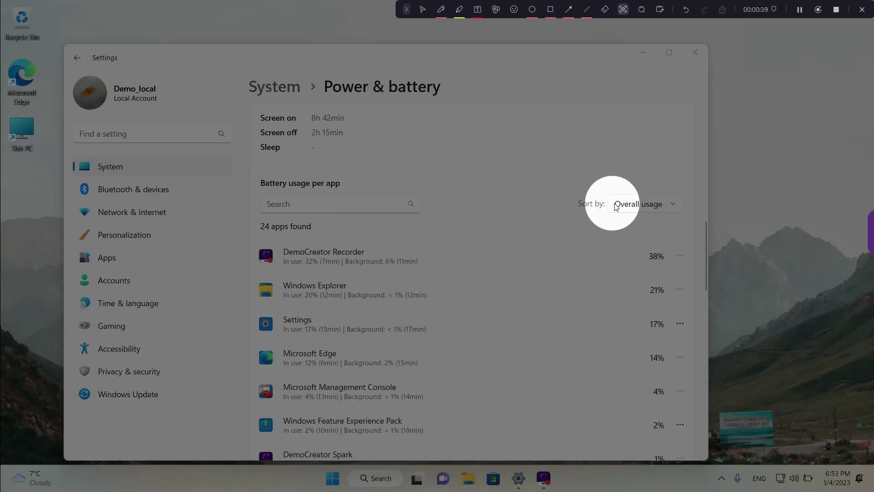
pyautogui.press('Escape')
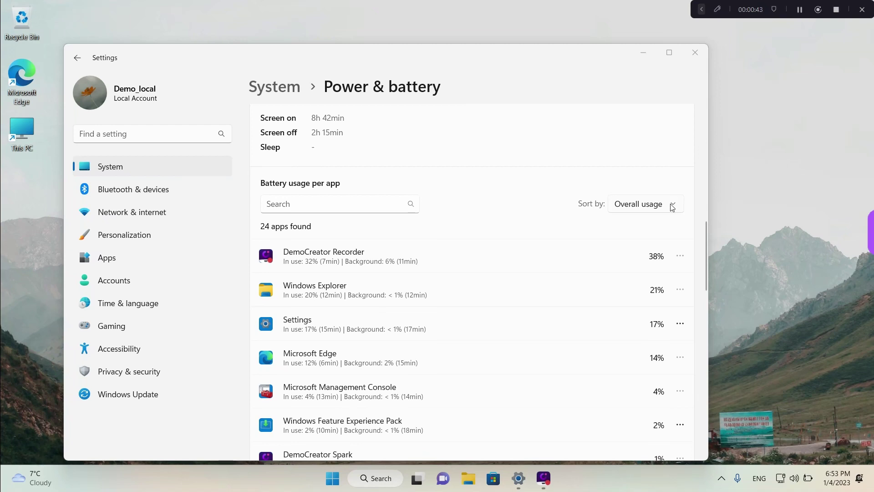
# Step: Sort the battery usage per app list by Background
pyautogui.click(672, 207)
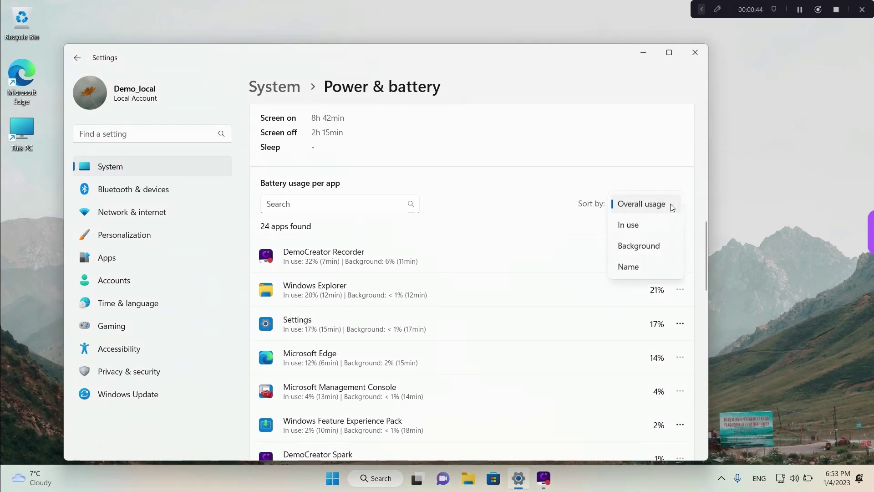
pyautogui.click(647, 247)
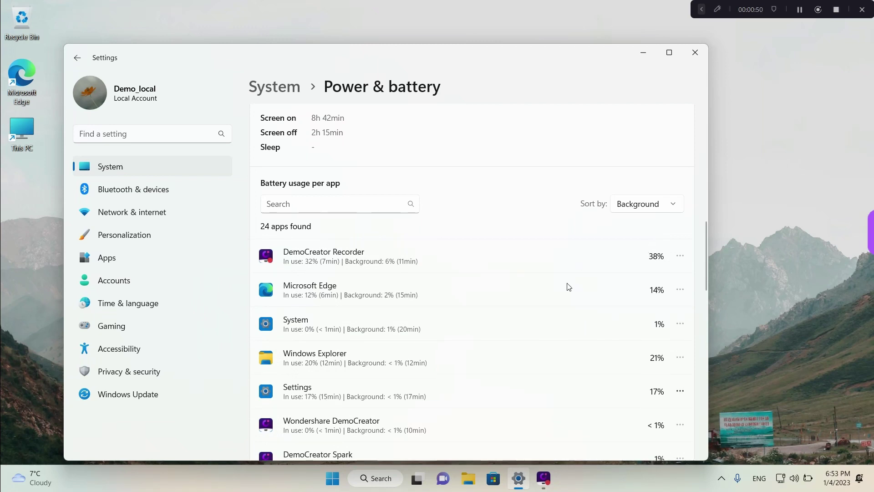
pyautogui.hotkey('ctrl', 'shift', 'd')
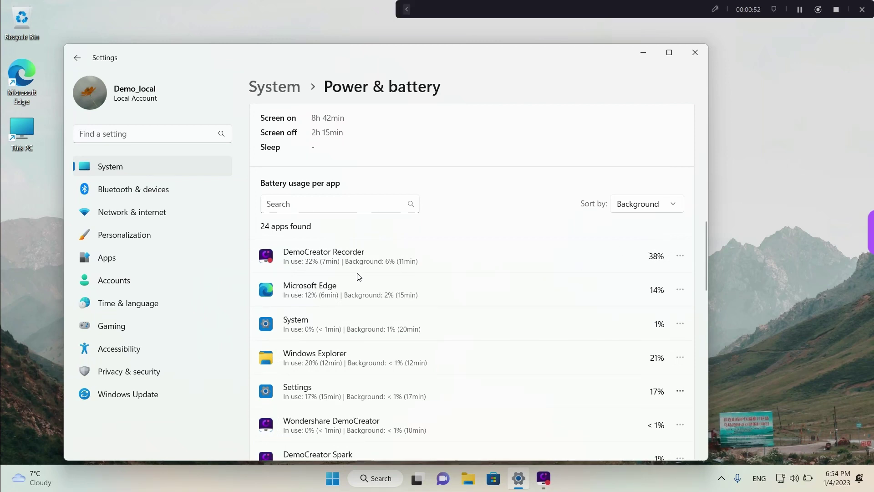
pyautogui.moveTo(343, 270); pyautogui.dragTo(412, 273)
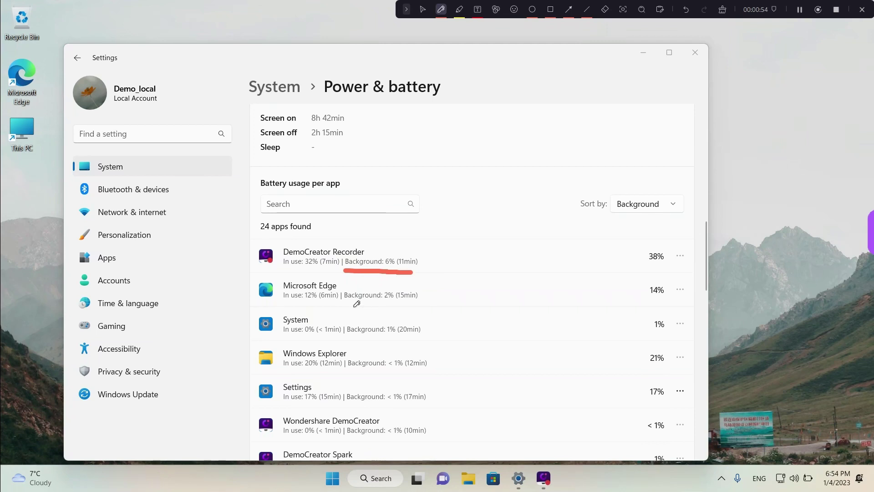
pyautogui.moveTo(348, 306); pyautogui.dragTo(412, 305)
pyautogui.moveTo(345, 339); pyautogui.dragTo(418, 339)
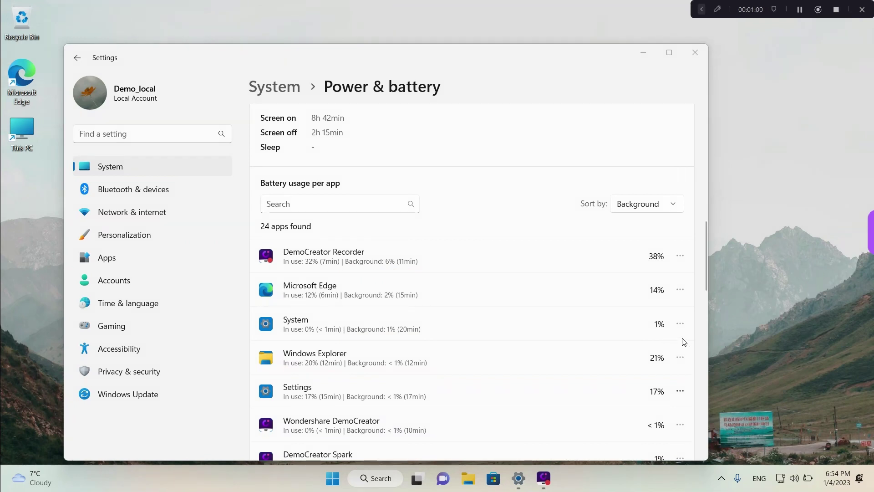
pyautogui.moveTo(677, 335)
pyautogui.mouseDown()
pyautogui.moveTo(692, 319)
pyautogui.moveTo(669, 318)
pyautogui.moveTo(685, 330)
pyautogui.mouseUp()
pyautogui.moveTo(680, 296)
pyautogui.mouseDown()
pyautogui.moveTo(689, 276)
pyautogui.moveTo(668, 291)
pyautogui.moveTo(689, 297)
pyautogui.mouseUp()
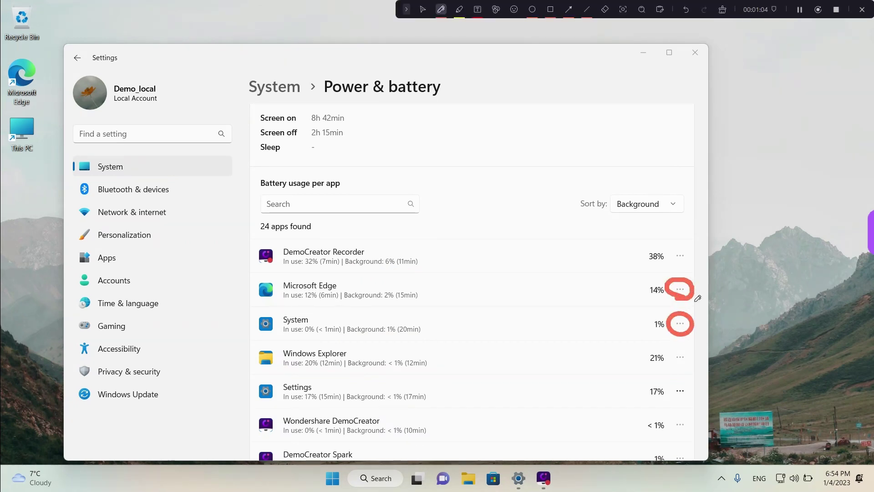
pyautogui.press('Escape')
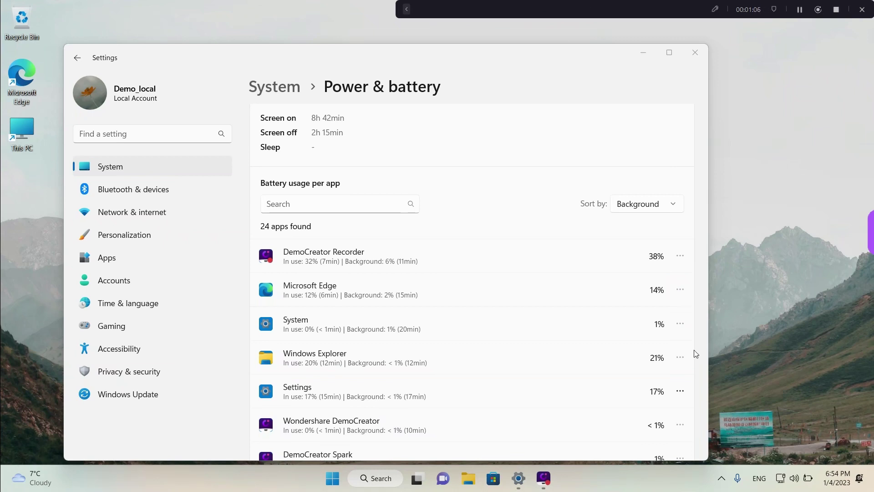
# Step: Open the background activity management page for the Settings app from the battery usage list
pyautogui.click(679, 392)
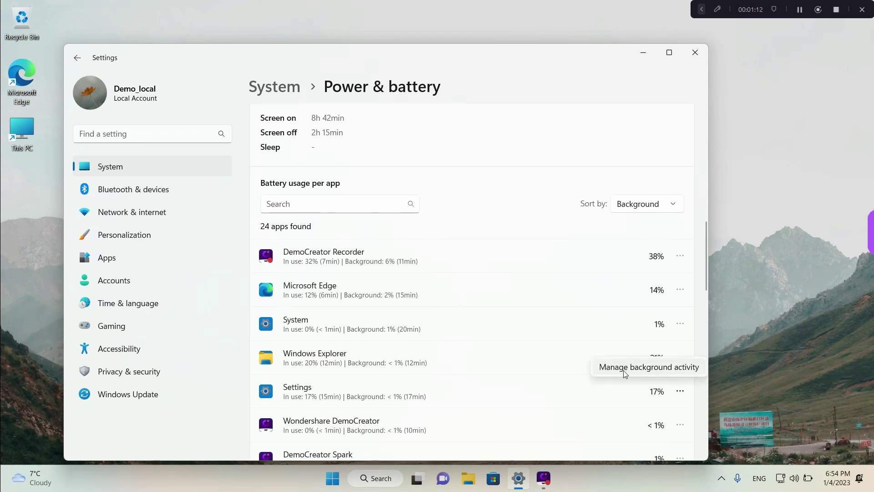
pyautogui.click(624, 370)
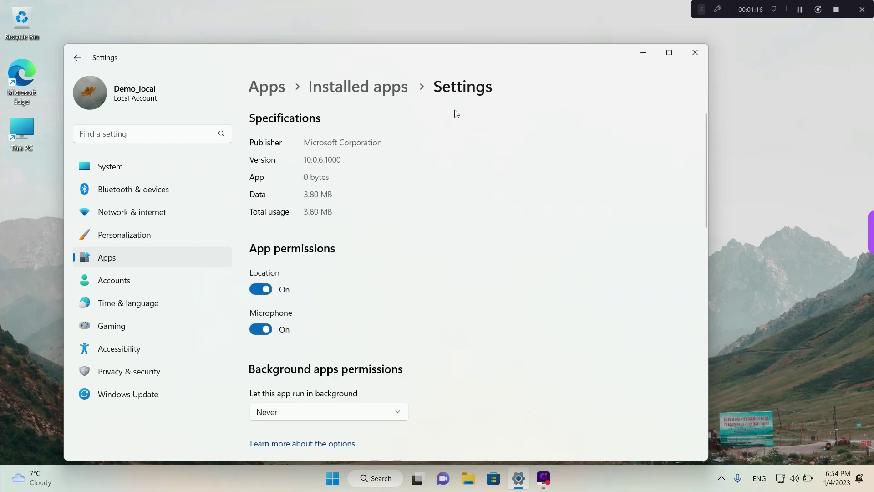
pyautogui.hotkey('ctrl', 'alt', 'd')
pyautogui.moveTo(309, 98); pyautogui.dragTo(395, 105)
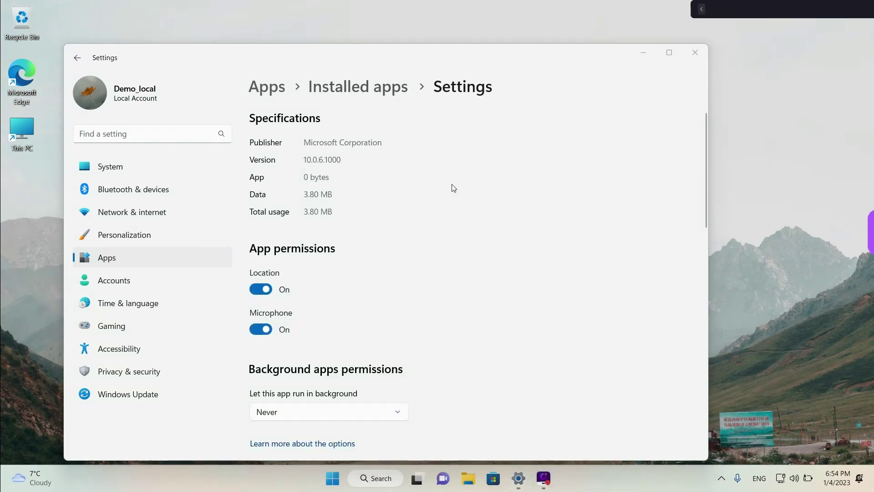
pyautogui.scroll(-4, 453, 182)
pyautogui.moveTo(245, 197)
pyautogui.mouseDown()
pyautogui.moveTo(353, 193)
pyautogui.moveTo(361, 293)
pyautogui.moveTo(251, 216)
pyautogui.moveTo(267, 195)
pyautogui.mouseUp()
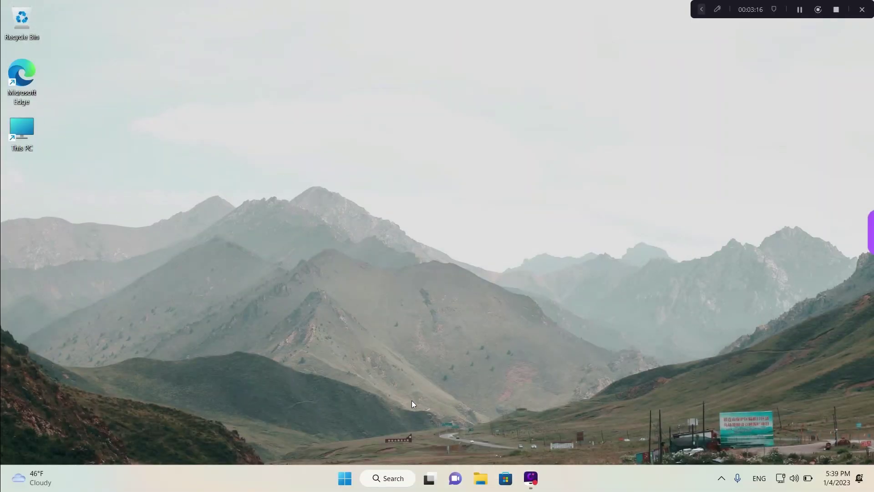
# Step: Search Windows for Run and use it to launch the Local Group Policy Editor with gpedit.msc
pyautogui.click(393, 479)
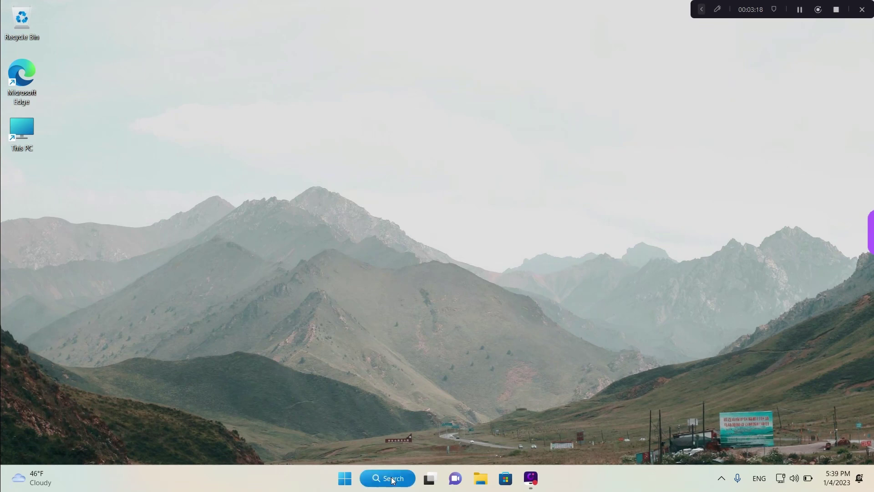
pyautogui.write('Run')
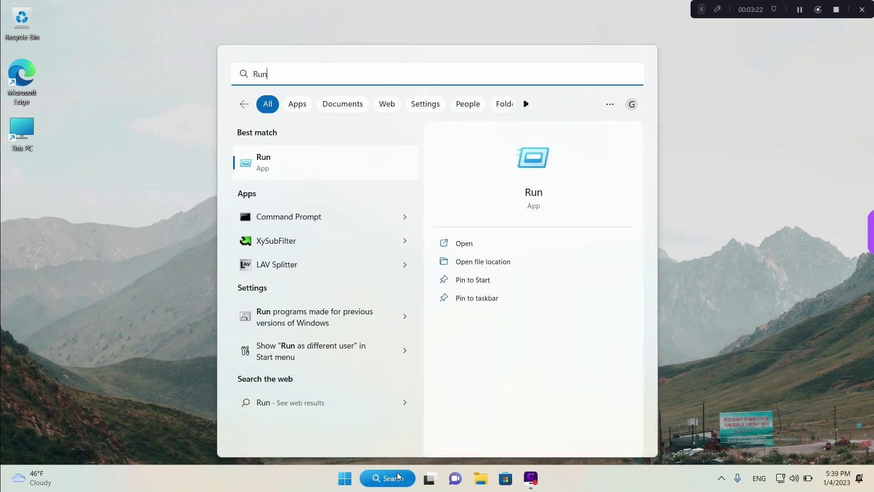
pyautogui.click(271, 162)
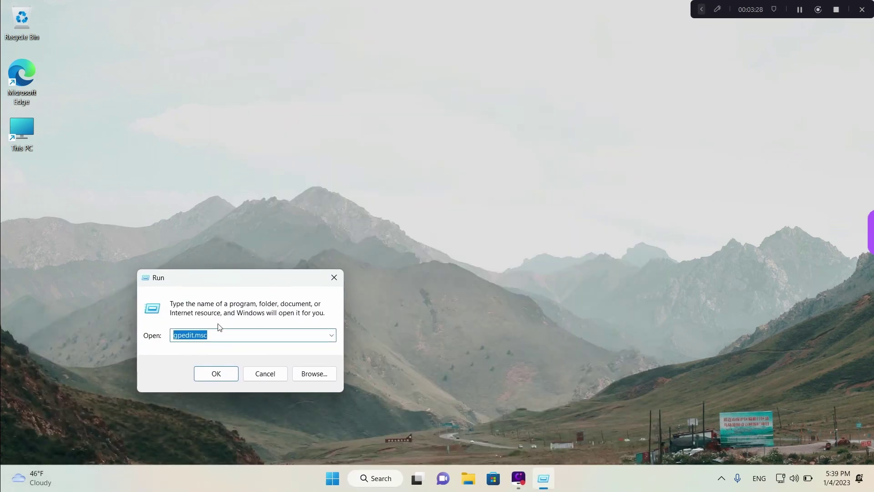
pyautogui.click(216, 335)
pyautogui.press('Return')
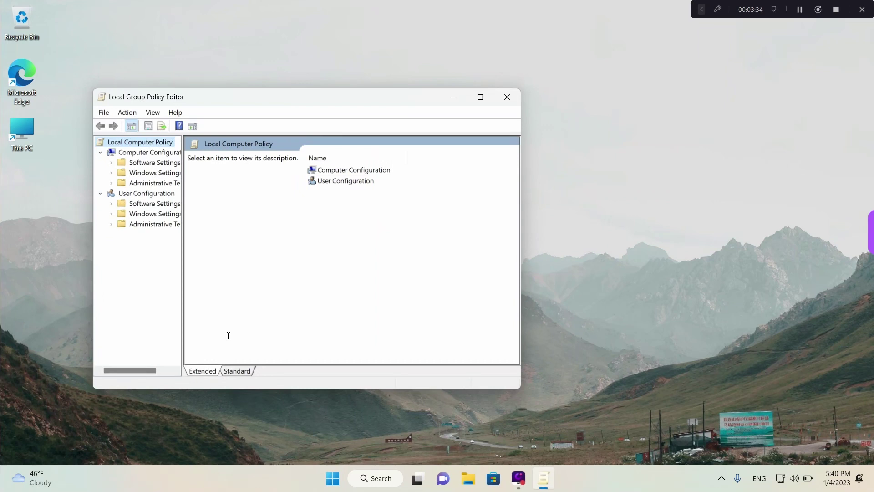
# Step: Go to Computer Configuration > Administrative Templates > Windows Components > App Privacy in the policy tree
pyautogui.click(404, 171)
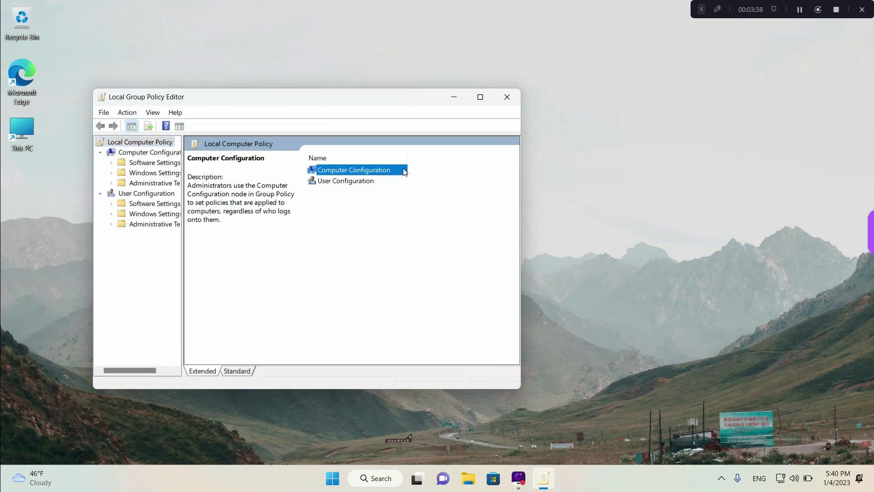
pyautogui.doubleClick(404, 171)
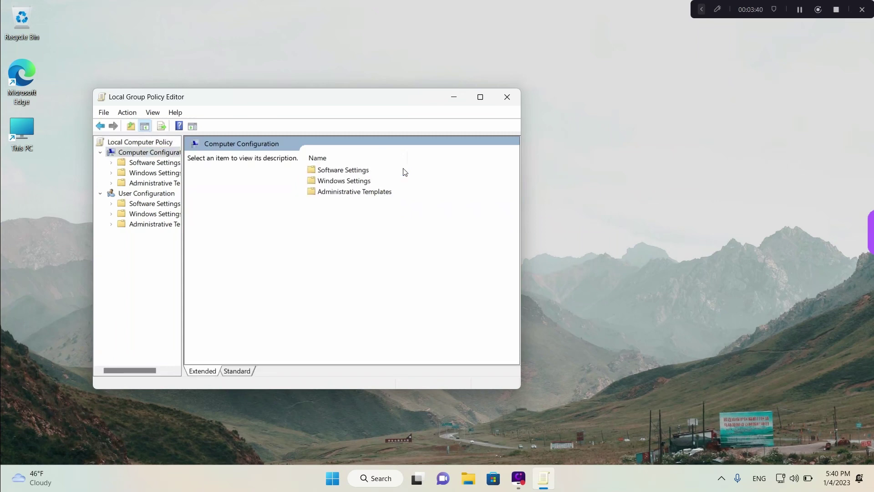
pyautogui.doubleClick(399, 193)
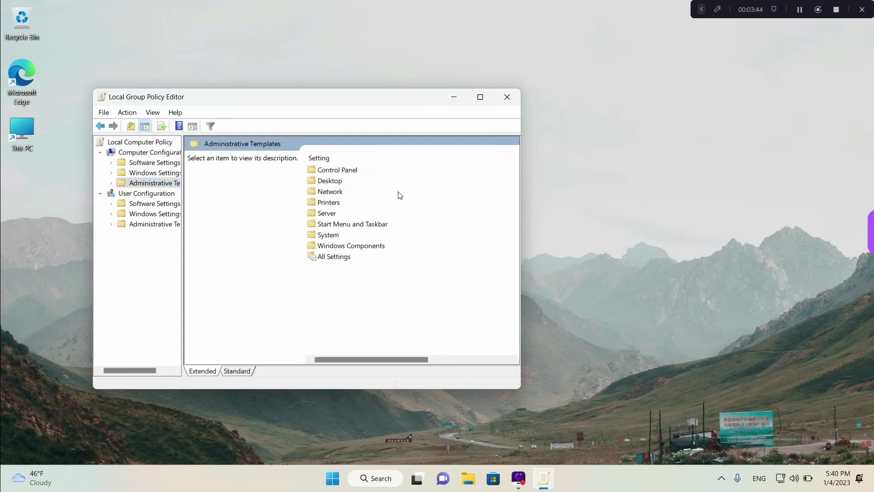
pyautogui.click(394, 245)
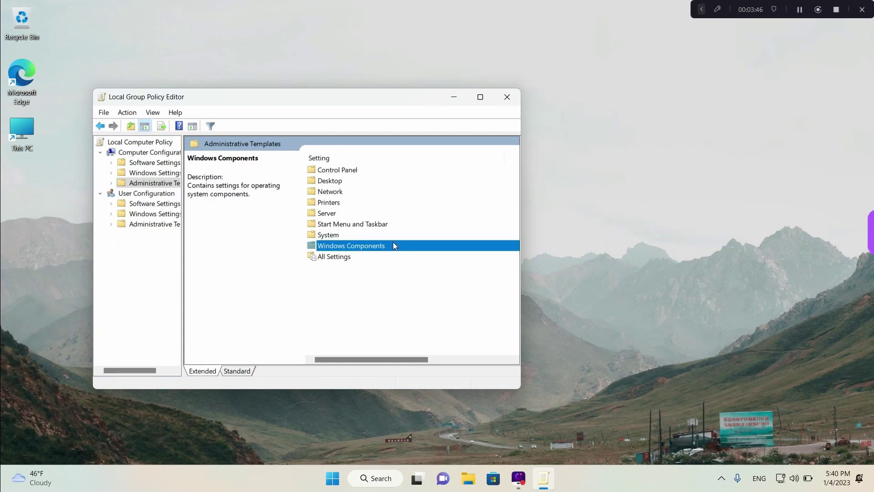
pyautogui.doubleClick(394, 245)
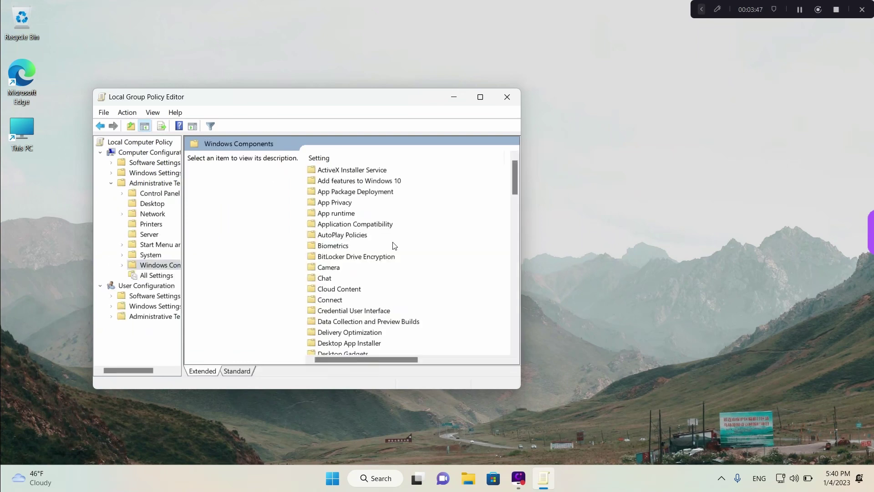
pyautogui.click(368, 203)
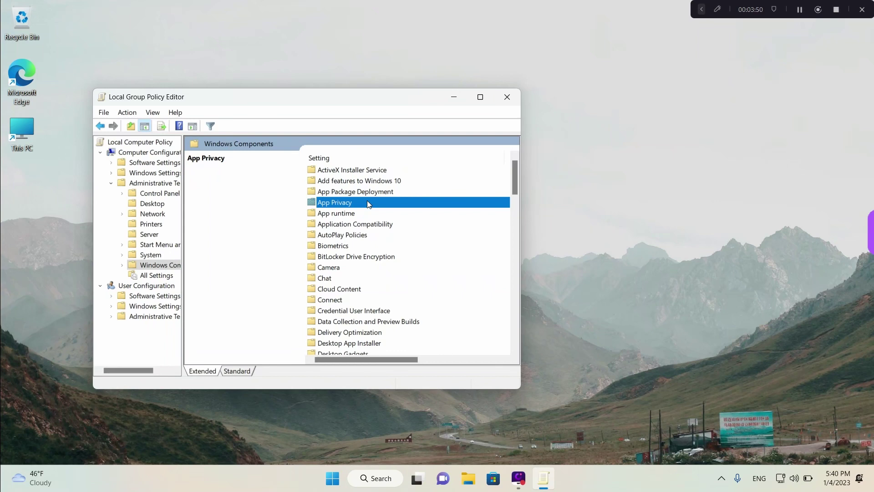
pyautogui.doubleClick(369, 203)
# Step: Open the "Let Windows apps run in the background" policy setting for editing
pyautogui.scroll(-3, 369, 204)
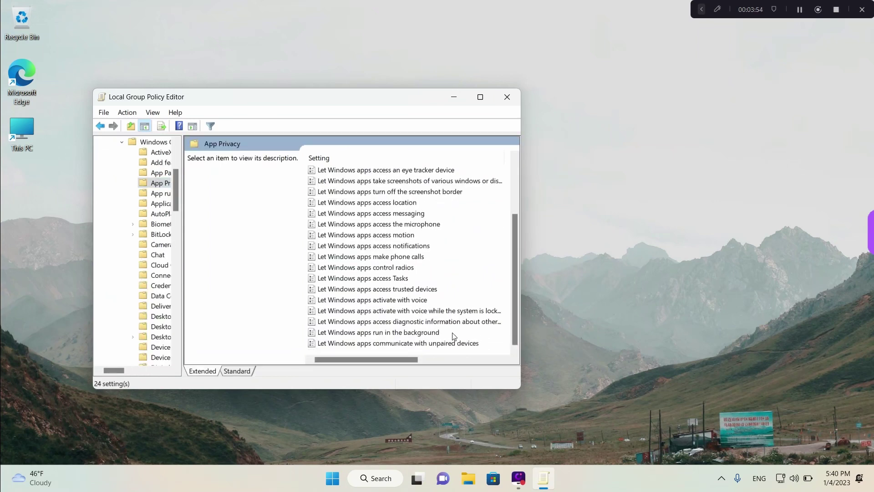
pyautogui.click(453, 337)
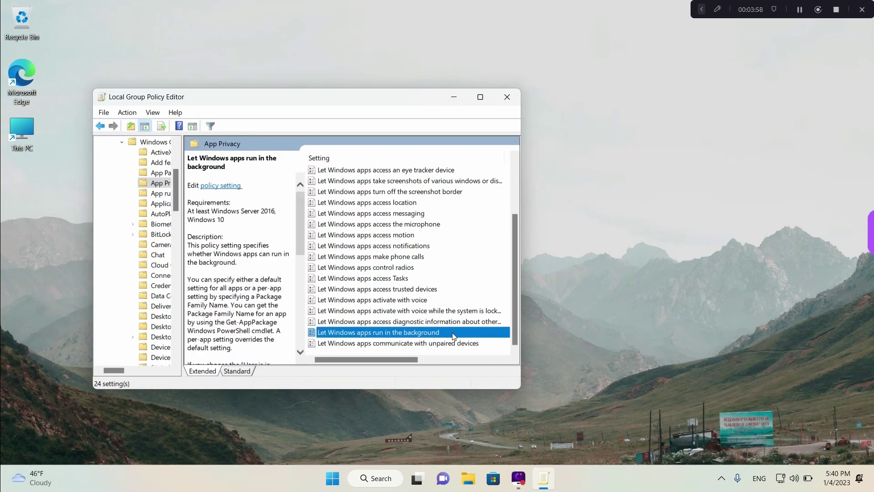
pyautogui.doubleClick(453, 336)
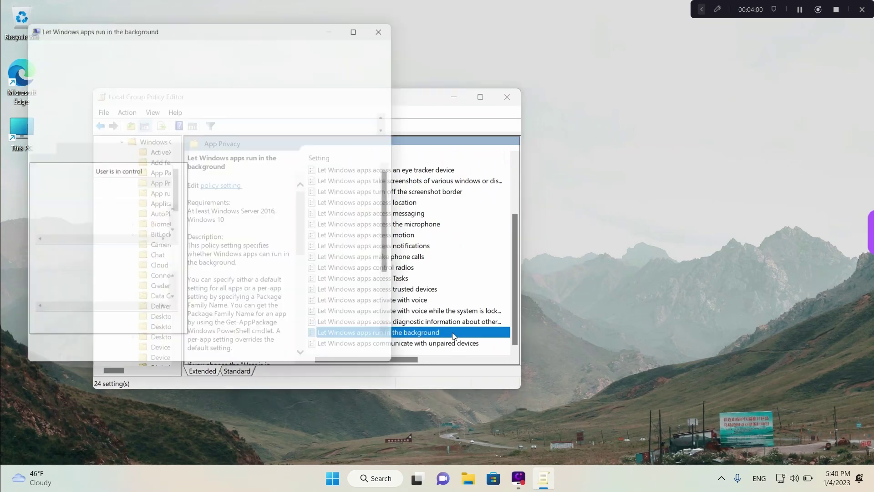
pyautogui.hotkey('ctrl', 'alt', 'd')
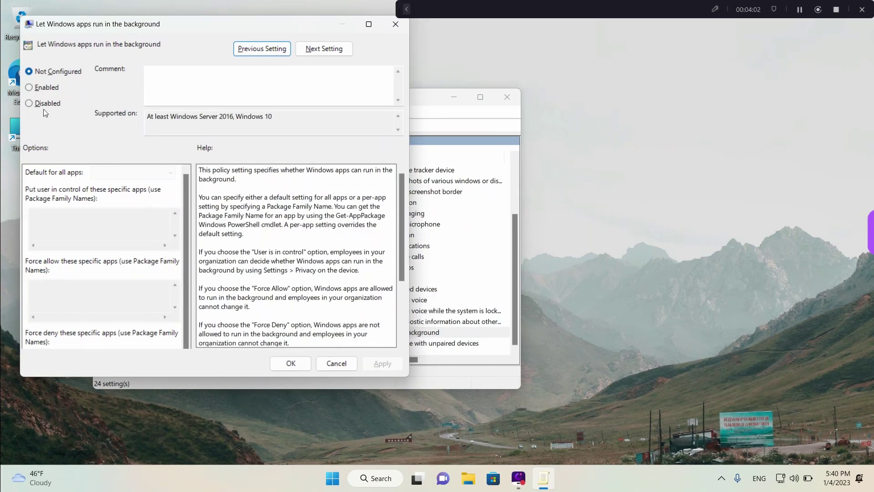
pyautogui.moveTo(24, 114); pyautogui.dragTo(65, 112)
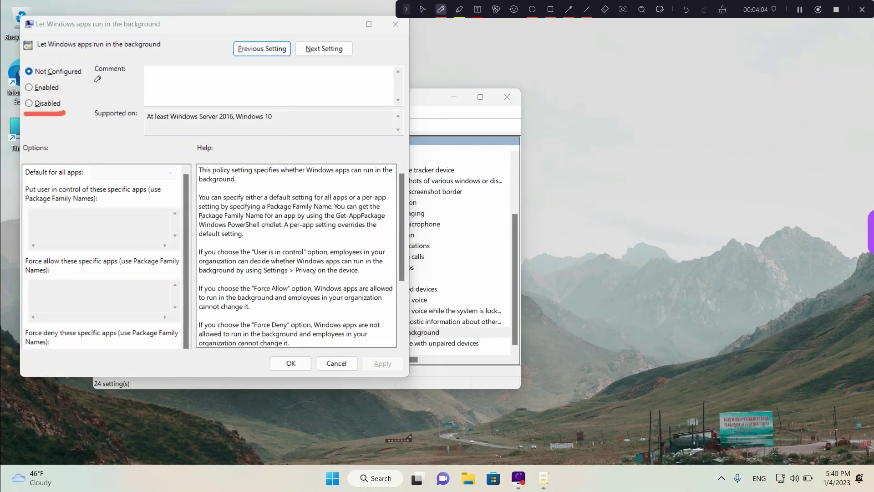
pyautogui.moveTo(51, 54); pyautogui.dragTo(162, 53)
pyautogui.hotkey('ctrl', 'alt', 'd')
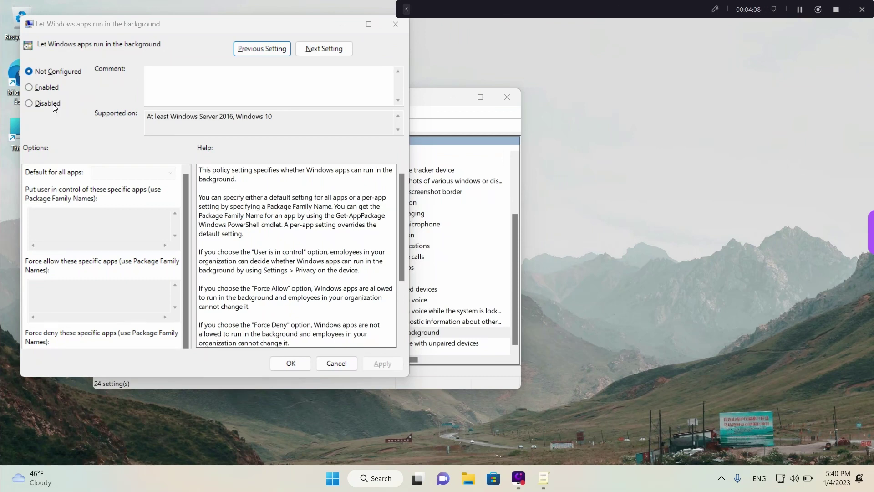